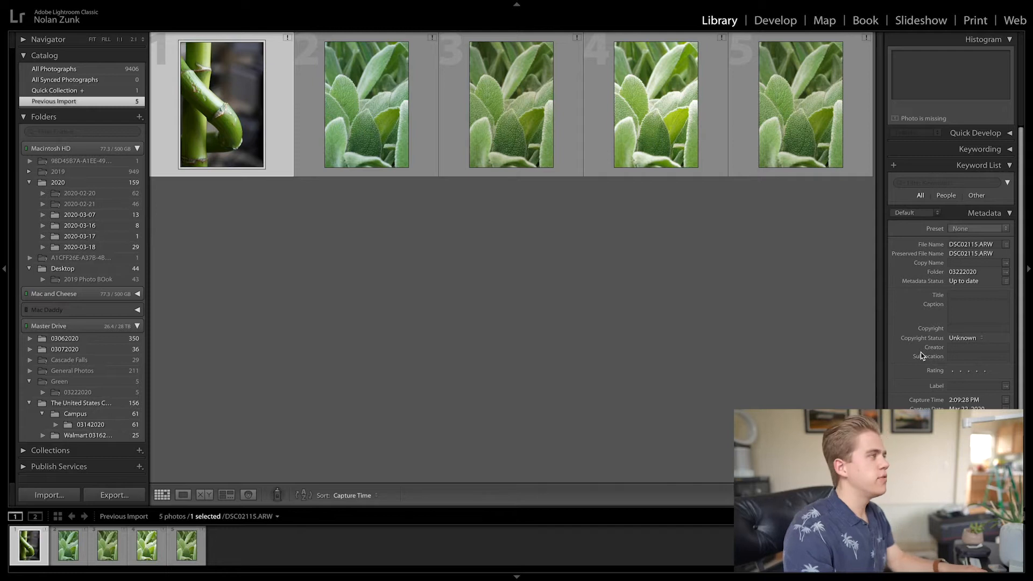
# Step: Open DSC02118.ARW for developing and lower its highlights to -100
pyautogui.doubleClick(645, 134)
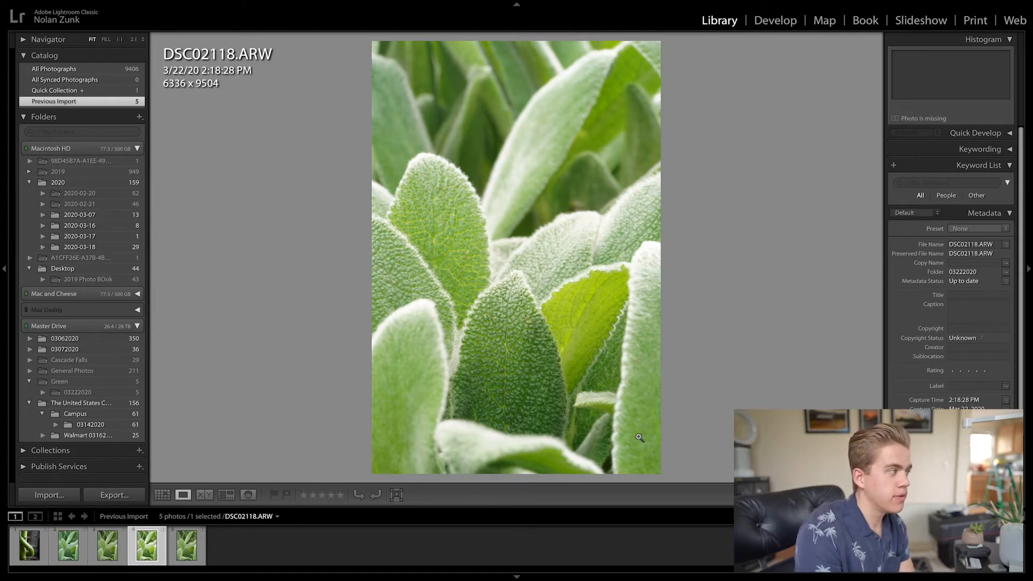
pyautogui.click(501, 351)
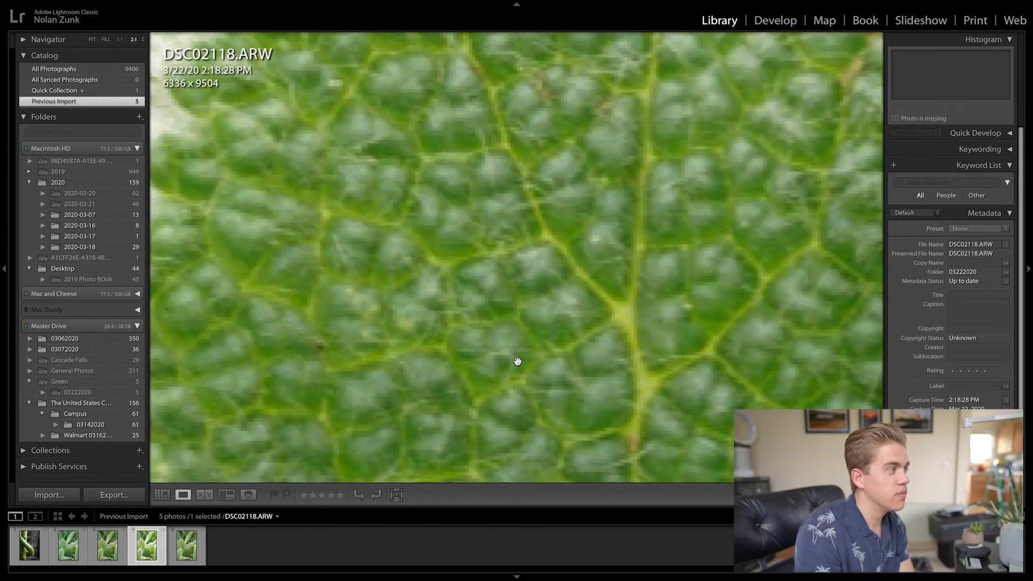
pyautogui.click(544, 316)
pyautogui.click(769, 22)
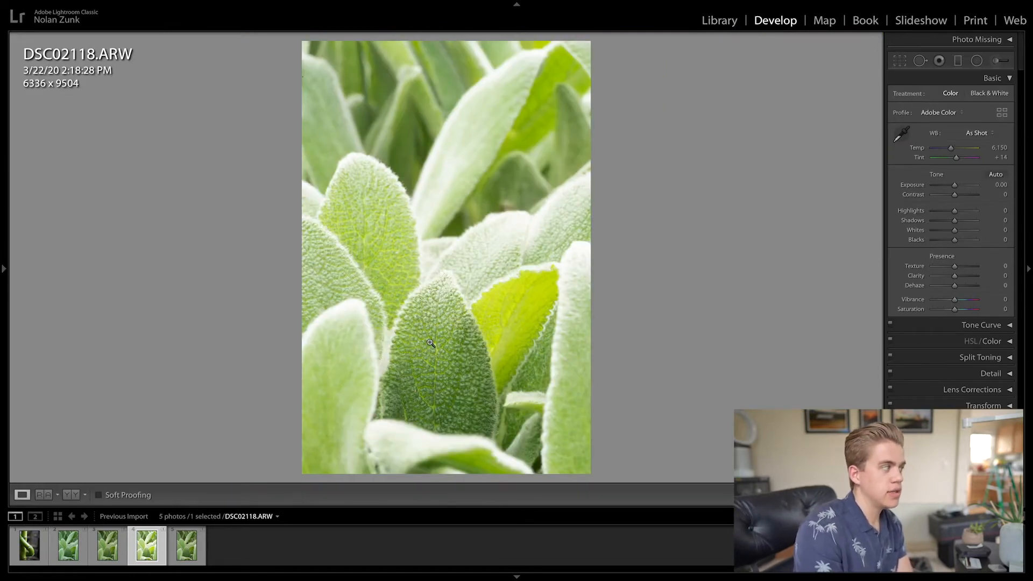
pyautogui.click(719, 20)
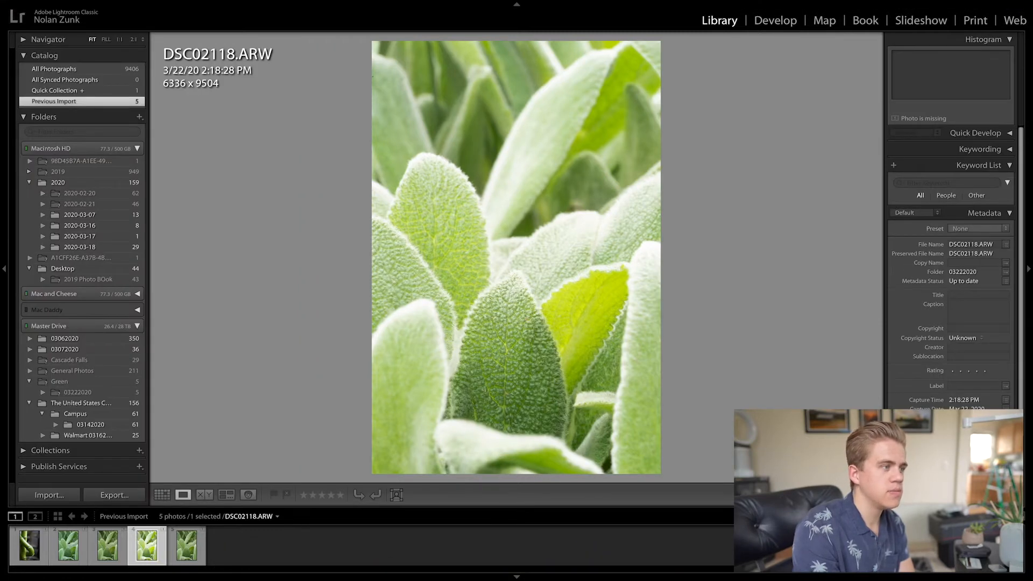
pyautogui.click(774, 20)
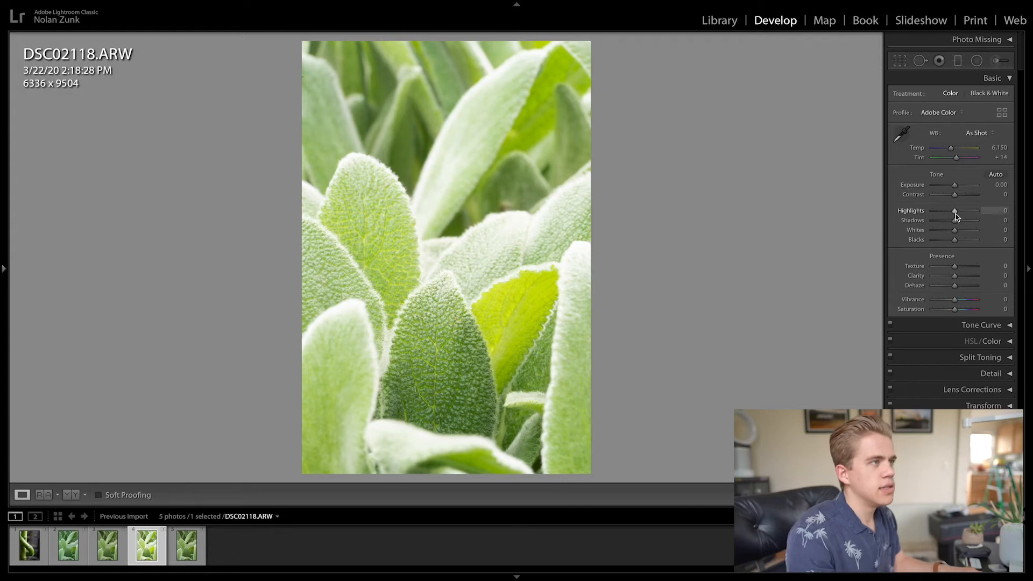
pyautogui.moveTo(954, 215); pyautogui.dragTo(927, 215)
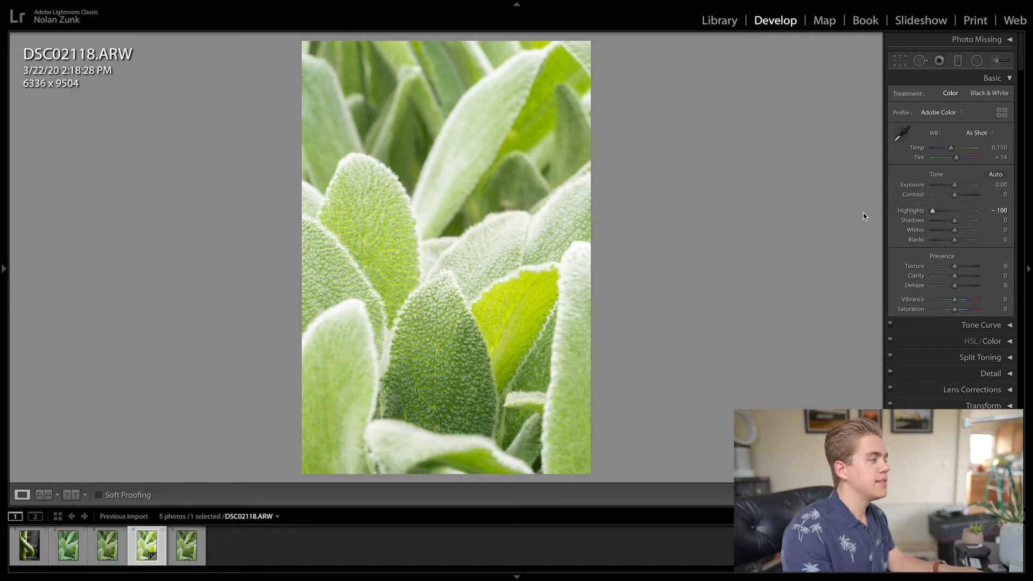
# Step: Examine the leaf highlights and texture of DSC02118.ARW up close, and compare the photo with DSC02119.ARW
pyautogui.click(444, 241)
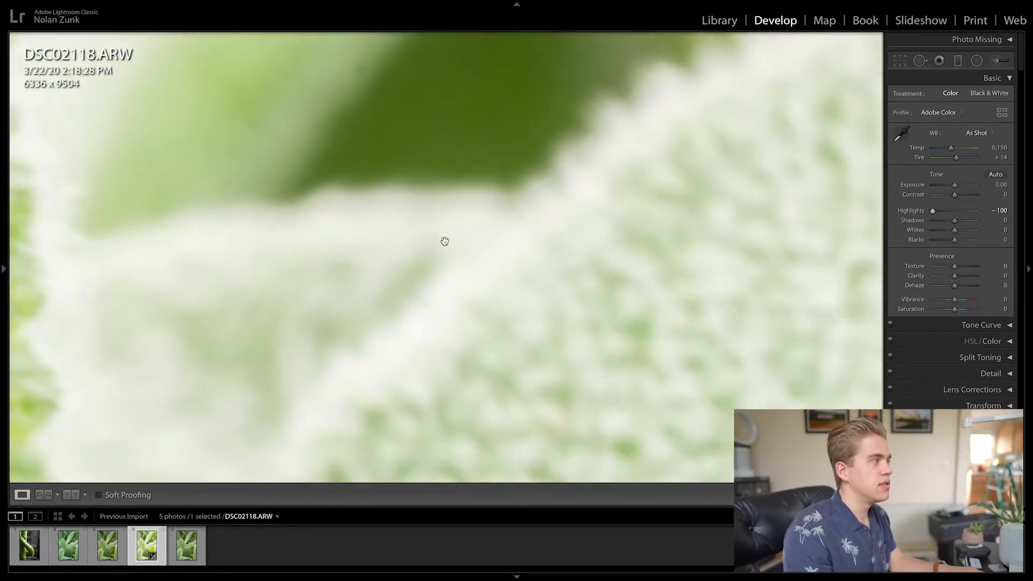
pyautogui.click(503, 194)
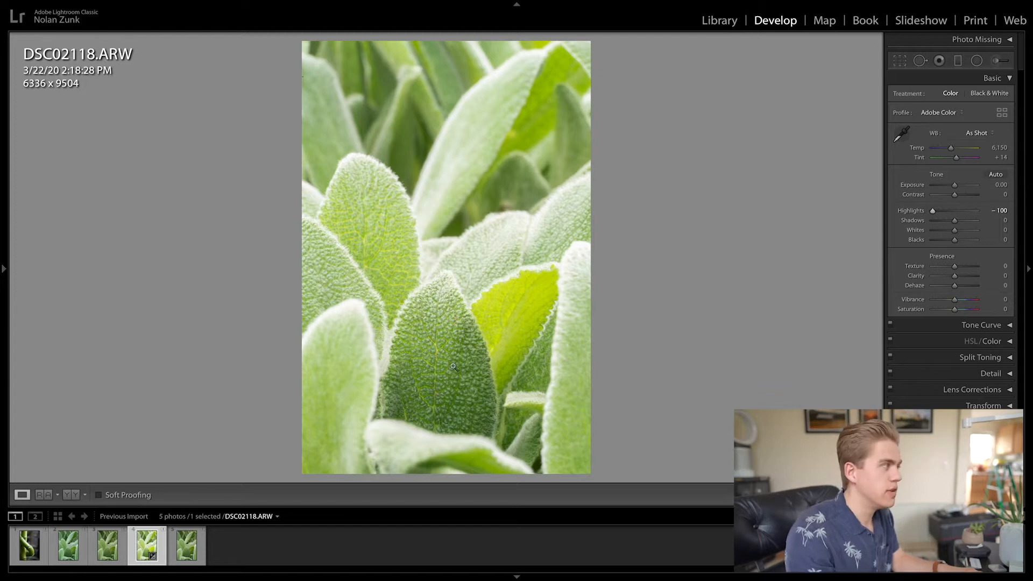
pyautogui.click(462, 351)
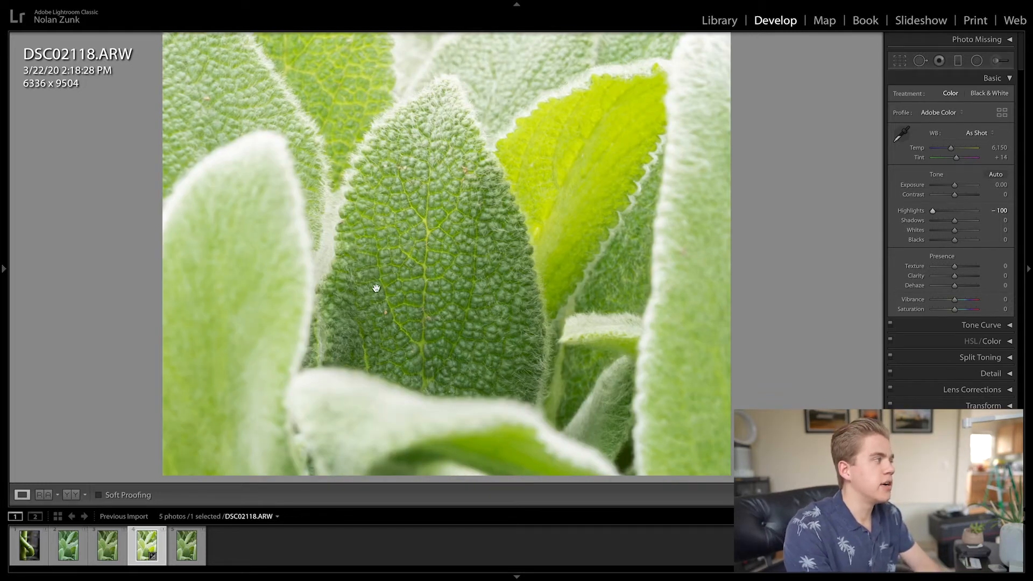
pyautogui.click(442, 275)
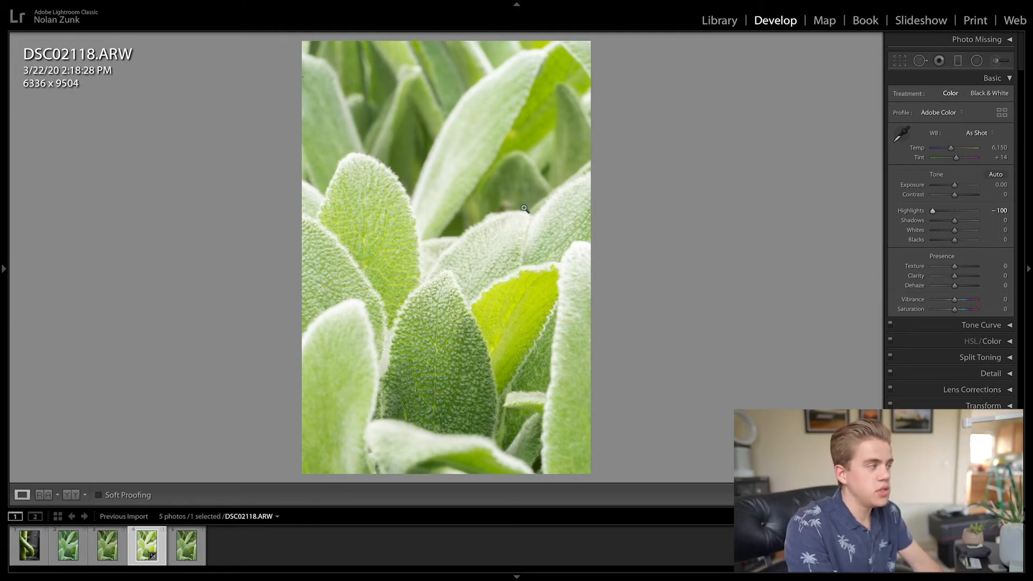
pyautogui.press('Right')
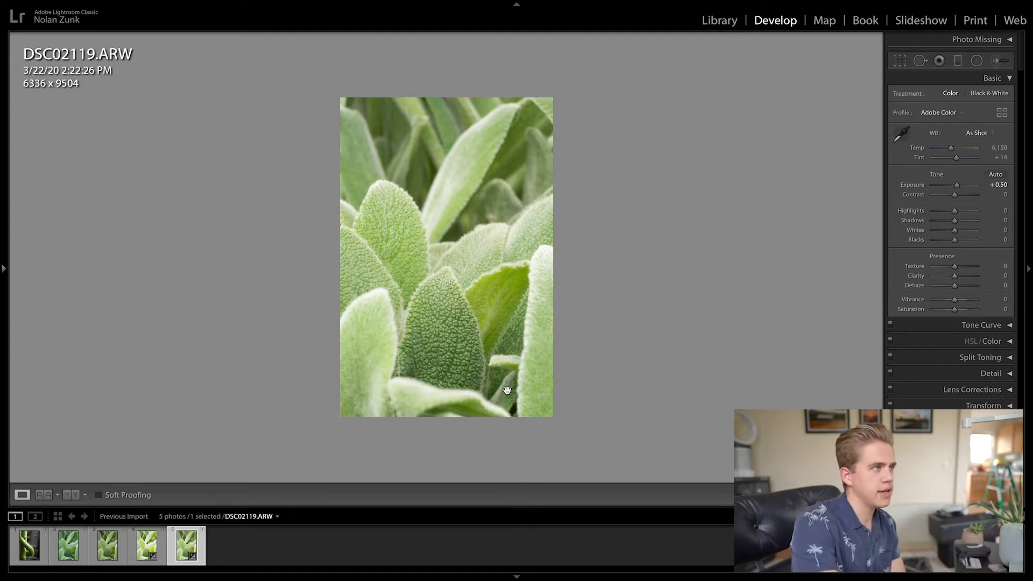
pyautogui.click(139, 546)
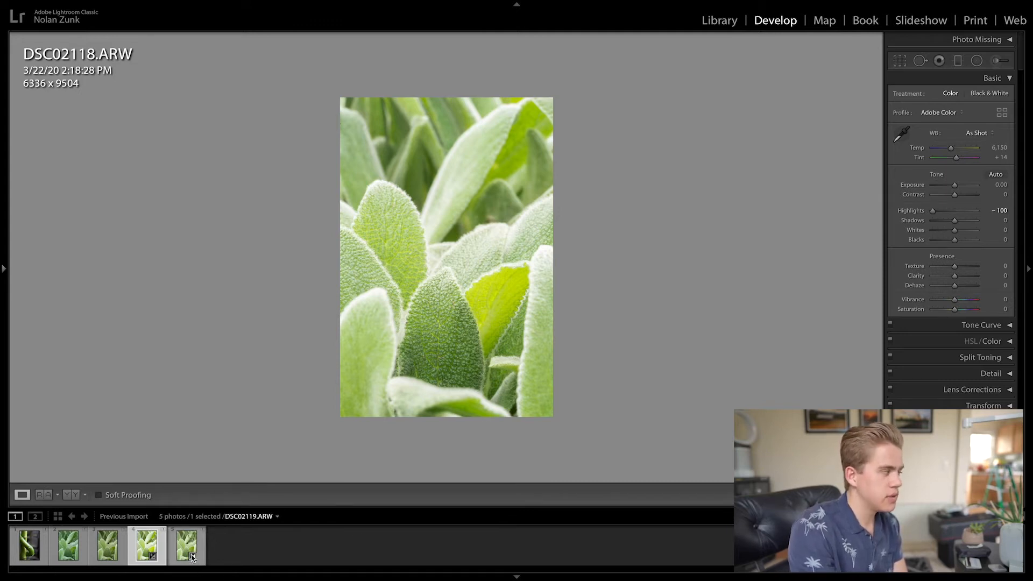
pyautogui.click(185, 548)
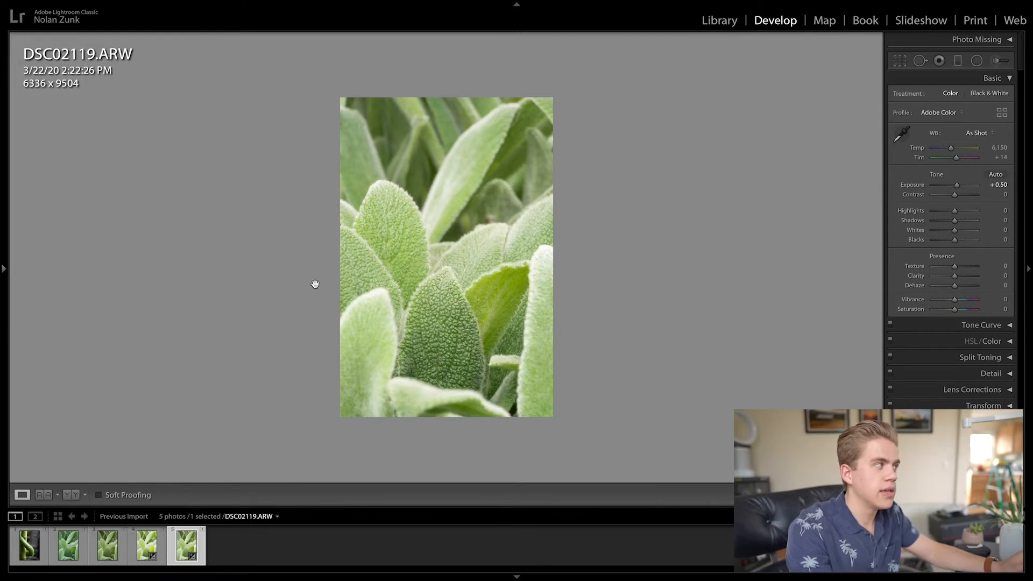
pyautogui.click(140, 547)
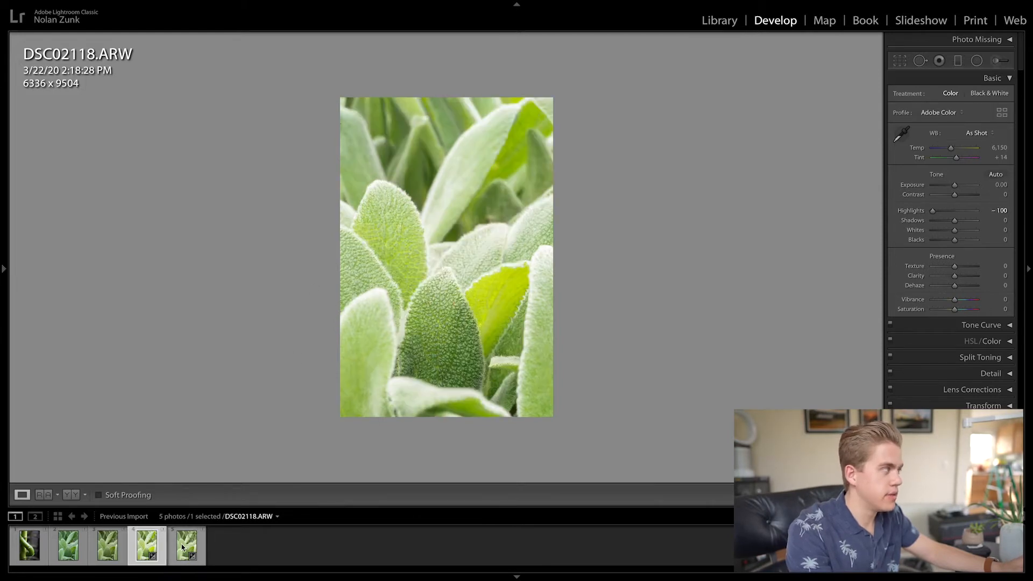
pyautogui.click(181, 547)
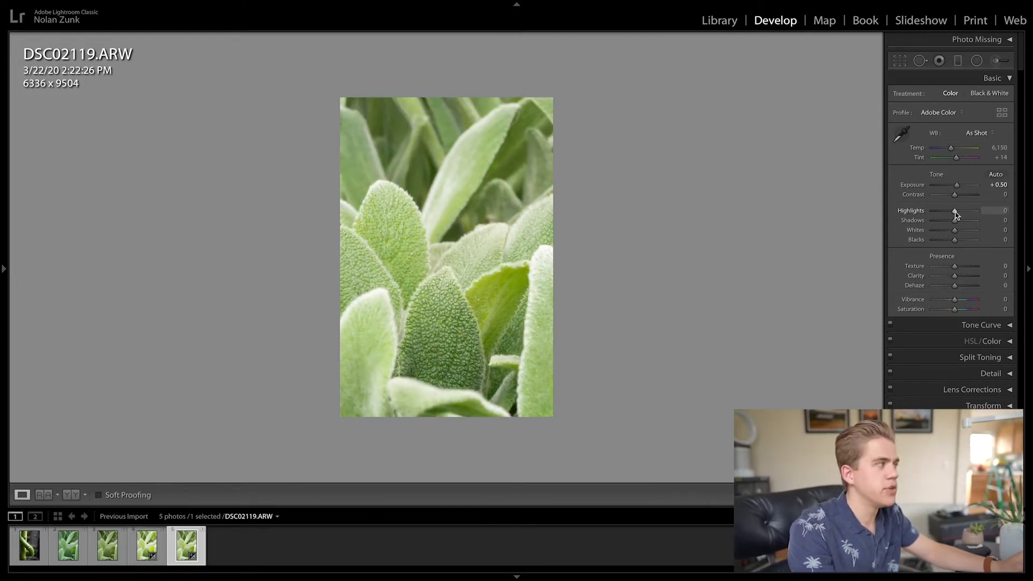
# Step: Set DSC02119.ARW to highlights -75, shadows +25 and vibrance +10, and raise the vibrance of DSC02118.ARW to about +9
pyautogui.moveTo(950, 212)
pyautogui.mouseDown()
pyautogui.moveTo(929, 212)
pyautogui.moveTo(962, 215)
pyautogui.moveTo(837, 217)
pyautogui.moveTo(976, 212)
pyautogui.moveTo(880, 218)
pyautogui.moveTo(948, 217)
pyautogui.moveTo(939, 218)
pyautogui.mouseUp()
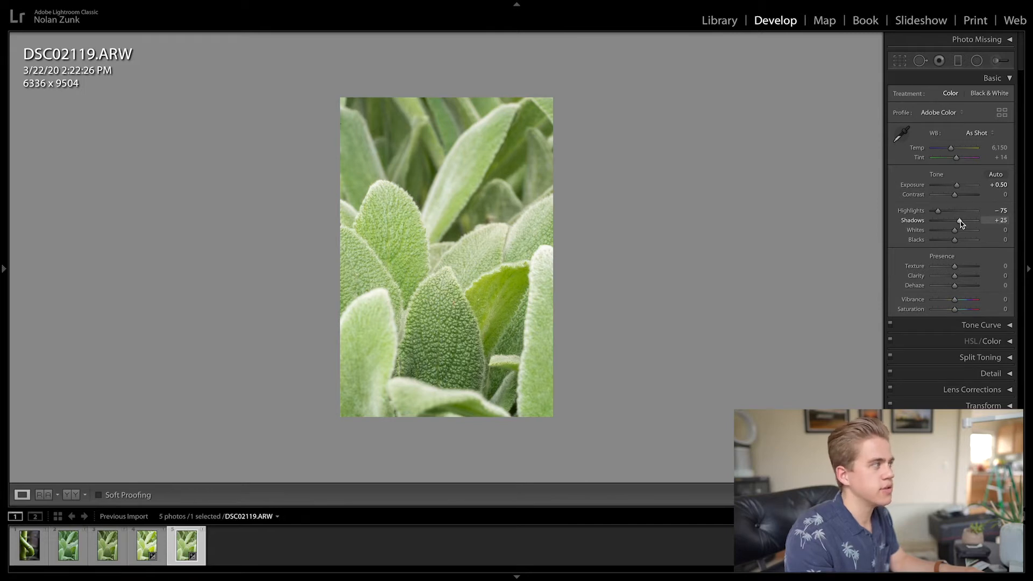
pyautogui.moveTo(954, 299); pyautogui.dragTo(956, 299)
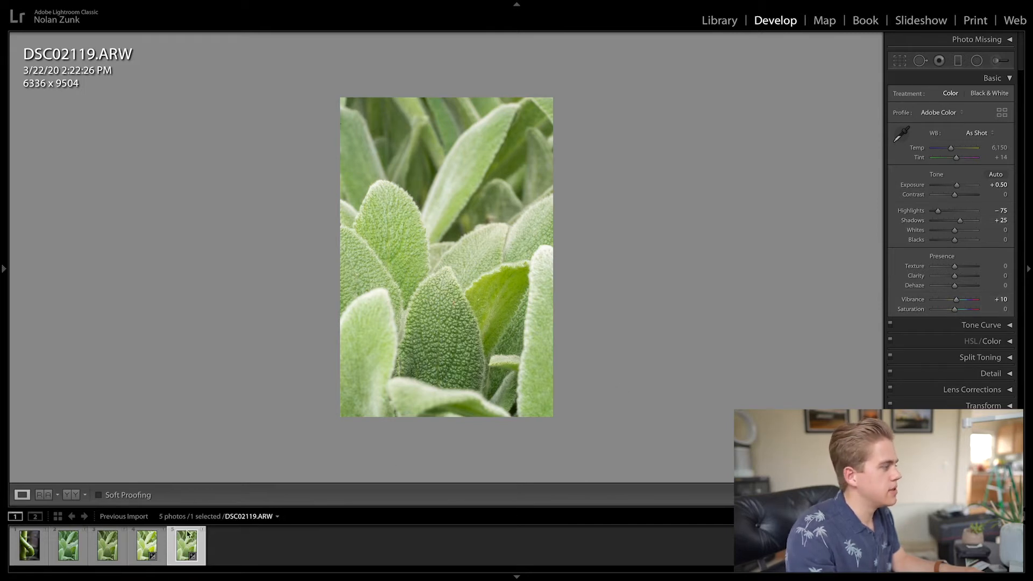
pyautogui.click(138, 554)
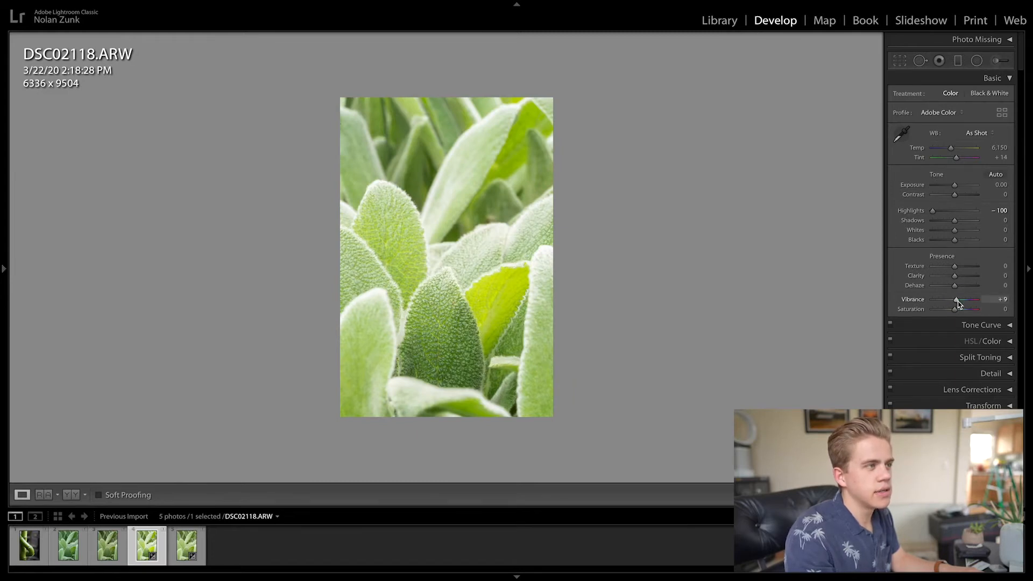
pyautogui.press('Right')
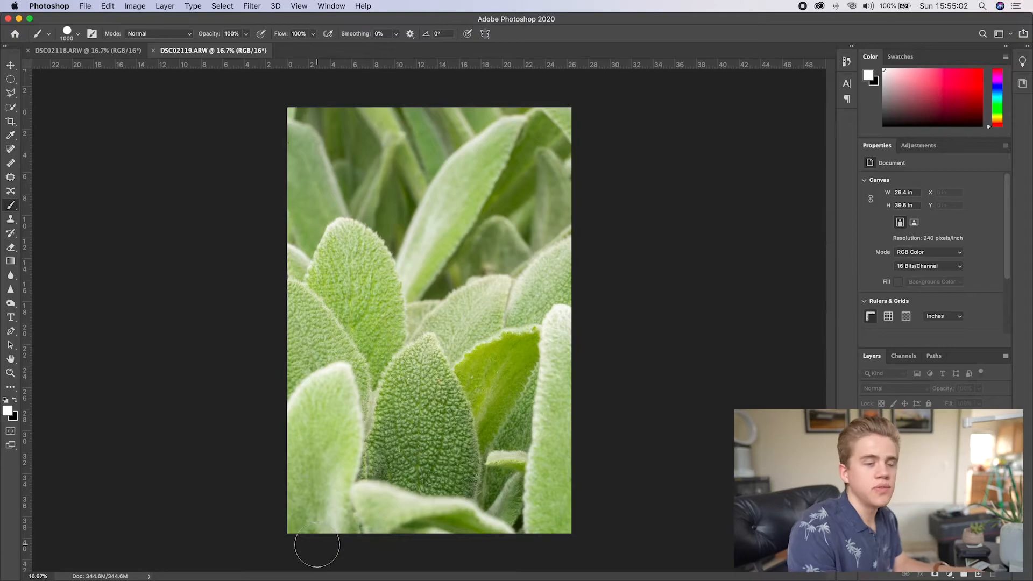
# Step: In Photoshop, unlock the background layers of both DSC02119.ARW and DSC02118.ARW
pyautogui.click(993, 422)
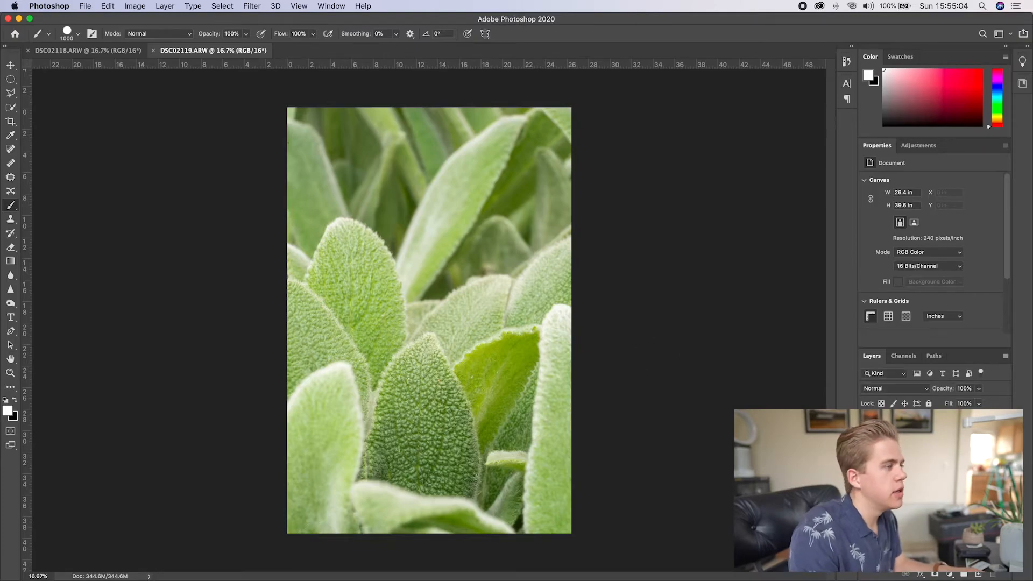
pyautogui.click(106, 53)
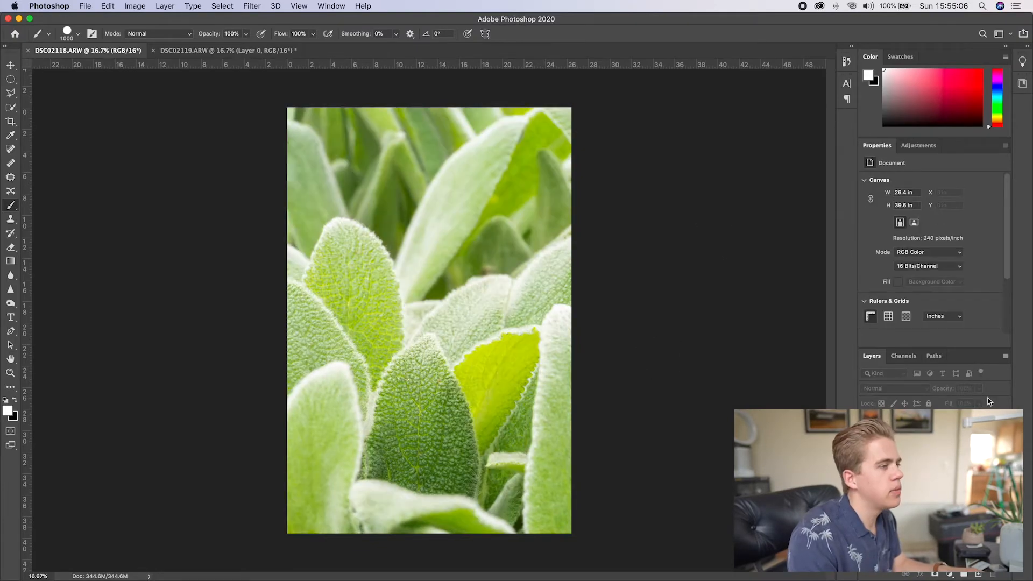
pyautogui.click(992, 422)
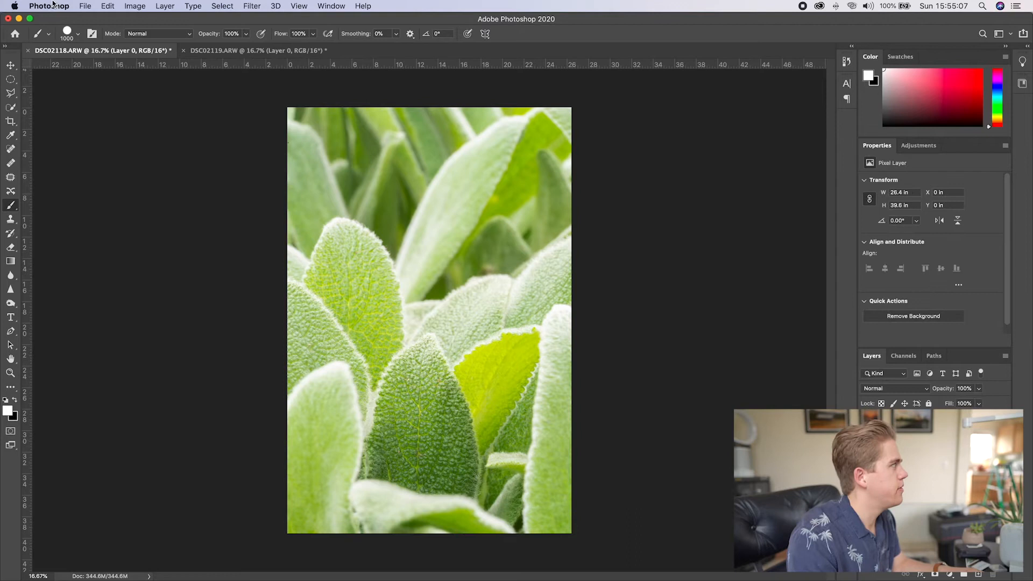
# Step: Move the DSC02118.ARW image into the DSC02119.ARW document as a new layer aligned over the existing photo
pyautogui.click(12, 65)
pyautogui.press('f')
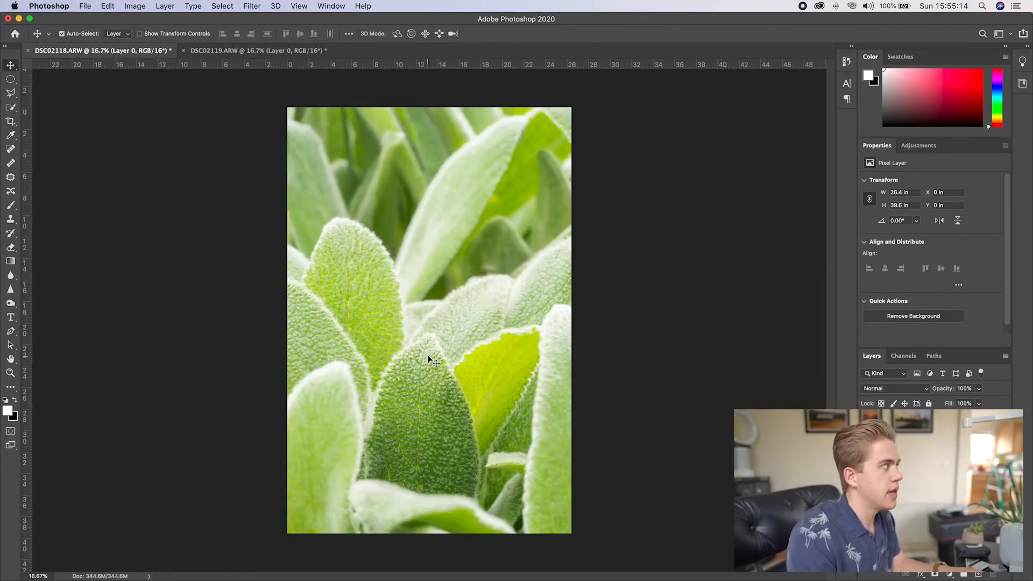
pyautogui.moveTo(428, 360); pyautogui.dragTo(419, 325)
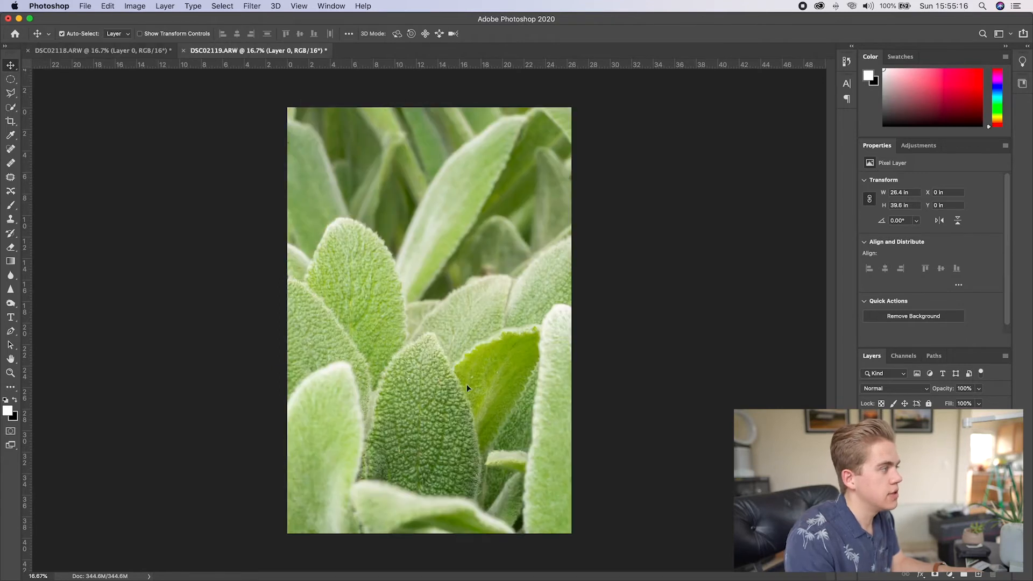
pyautogui.moveTo(467, 387); pyautogui.dragTo(438, 365)
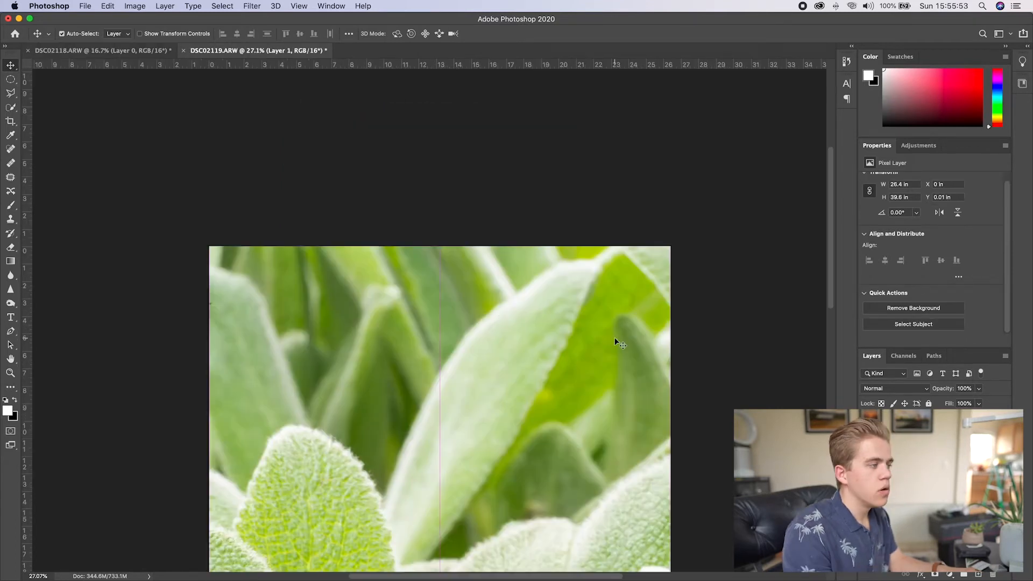
# Step: Mask out Layer 1 around the centre leaf, including the yellow leaf beside it, using a soft 1600 px eraser
pyautogui.scroll(-15, 620, 343)
pyautogui.hscroll(-2, 619, 344)
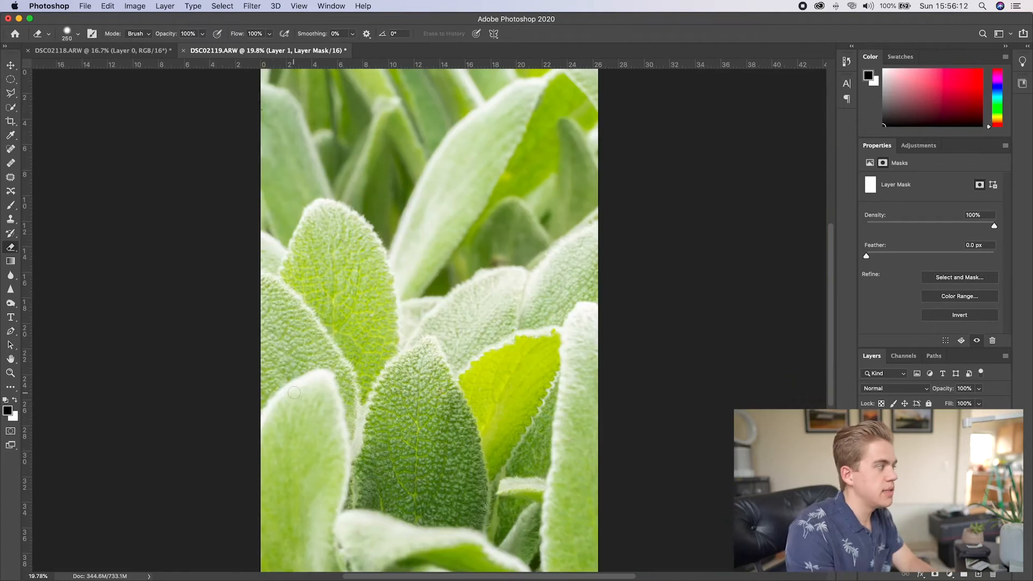
pyautogui.press(']')
pyautogui.press(']')
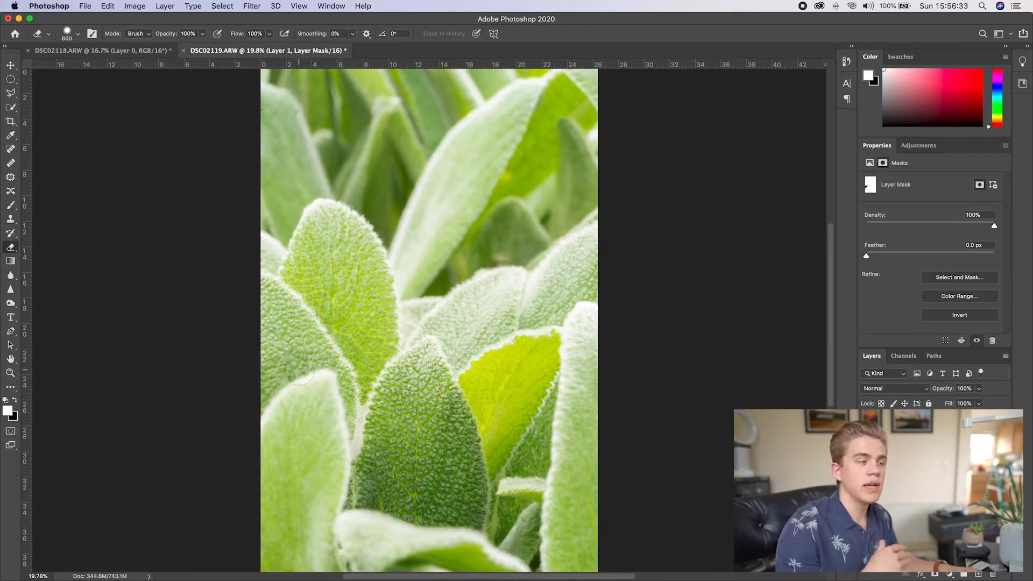
pyautogui.press(']')
pyautogui.press(']')
pyautogui.press(']')
pyautogui.press(']')
pyautogui.press(']')
pyautogui.press(']')
pyautogui.press(']')
pyautogui.press(']')
pyautogui.press(']')
pyautogui.press(']')
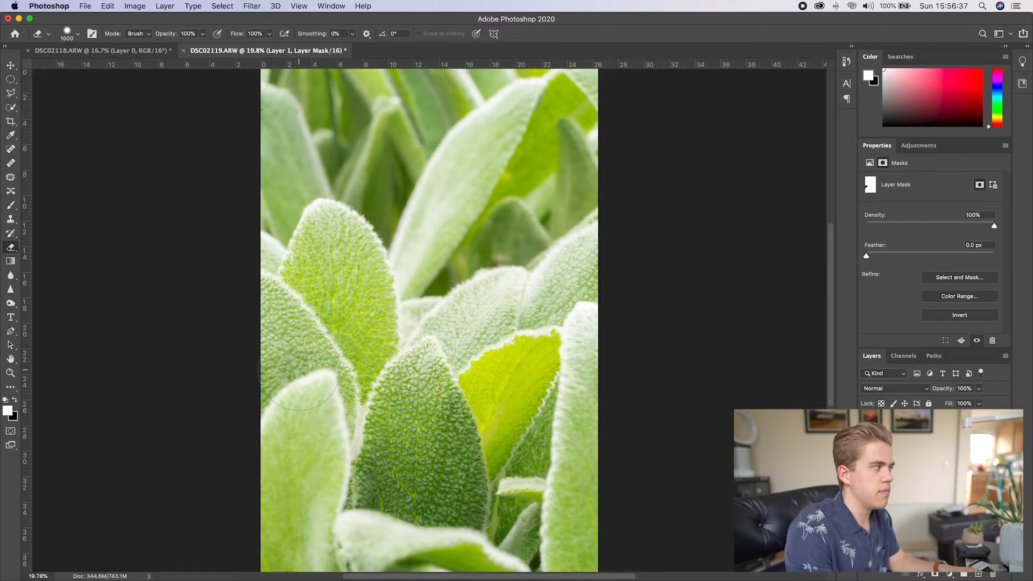
pyautogui.moveTo(299, 371)
pyautogui.mouseDown()
pyautogui.moveTo(280, 91)
pyautogui.moveTo(398, 105)
pyautogui.moveTo(629, 105)
pyautogui.moveTo(387, 161)
pyautogui.moveTo(366, 204)
pyautogui.moveTo(495, 236)
pyautogui.moveTo(415, 264)
pyautogui.moveTo(304, 372)
pyautogui.mouseUp()
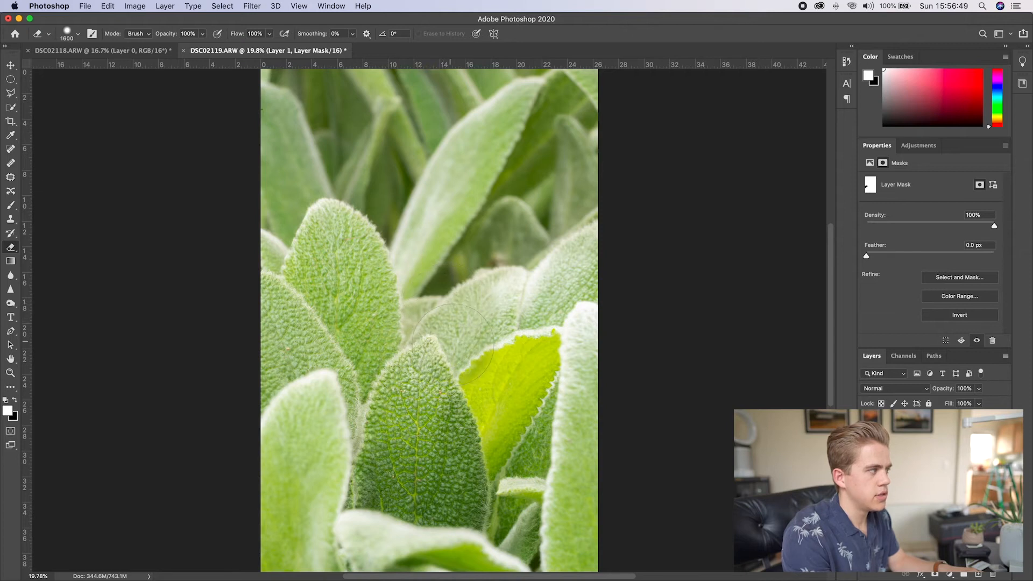
pyautogui.moveTo(492, 354)
pyautogui.mouseDown()
pyautogui.moveTo(446, 273)
pyautogui.moveTo(544, 367)
pyautogui.moveTo(519, 400)
pyautogui.mouseUp()
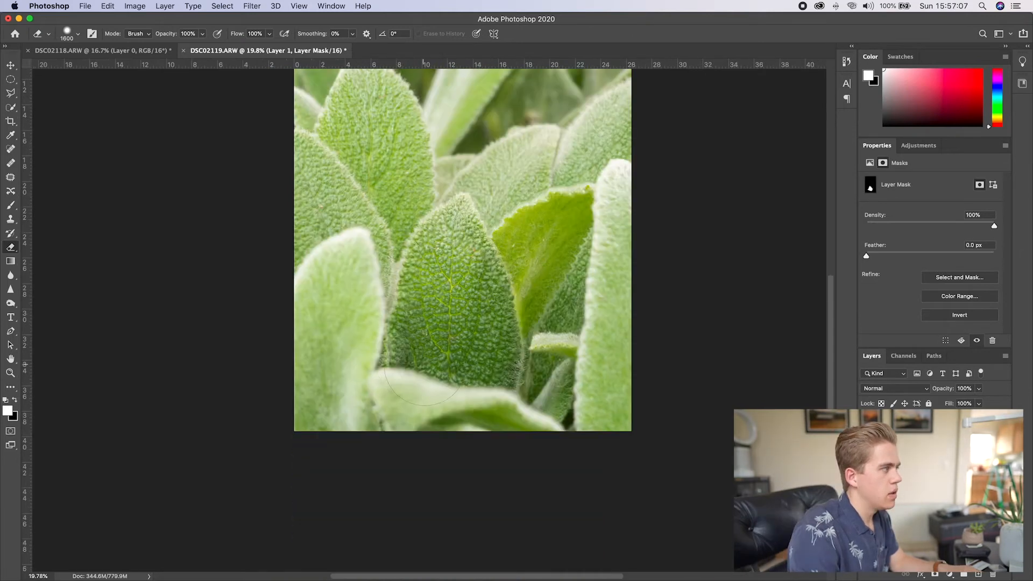
# Step: Swap the foreground colour to black and reduce the eraser size to 250 px for the centre leaf's mask
pyautogui.press('x')
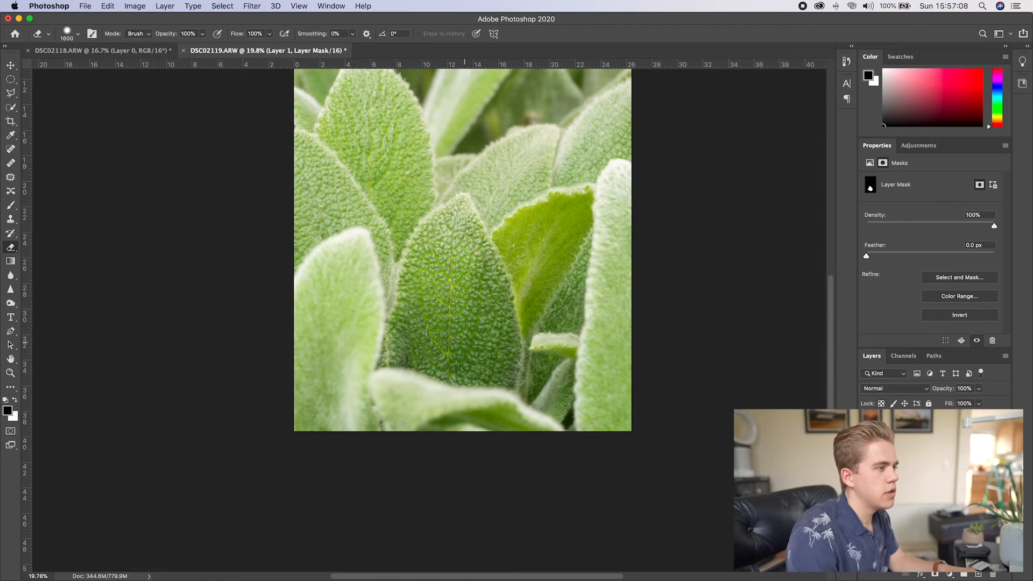
pyautogui.scroll(3, 430, 334)
pyautogui.press('[')
pyautogui.press('[')
pyautogui.press('[')
pyautogui.press('[')
pyautogui.press('[')
pyautogui.press('[')
pyautogui.press('[')
pyautogui.press('[')
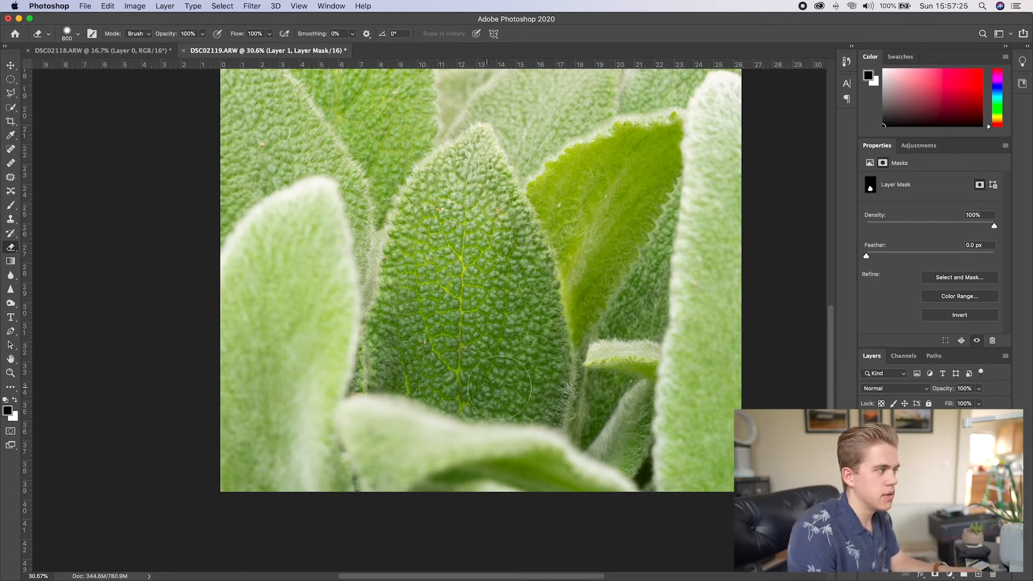
pyautogui.press('[')
pyautogui.press('[')
pyautogui.press('[')
pyautogui.press('[')
pyautogui.press('[')
pyautogui.press('[')
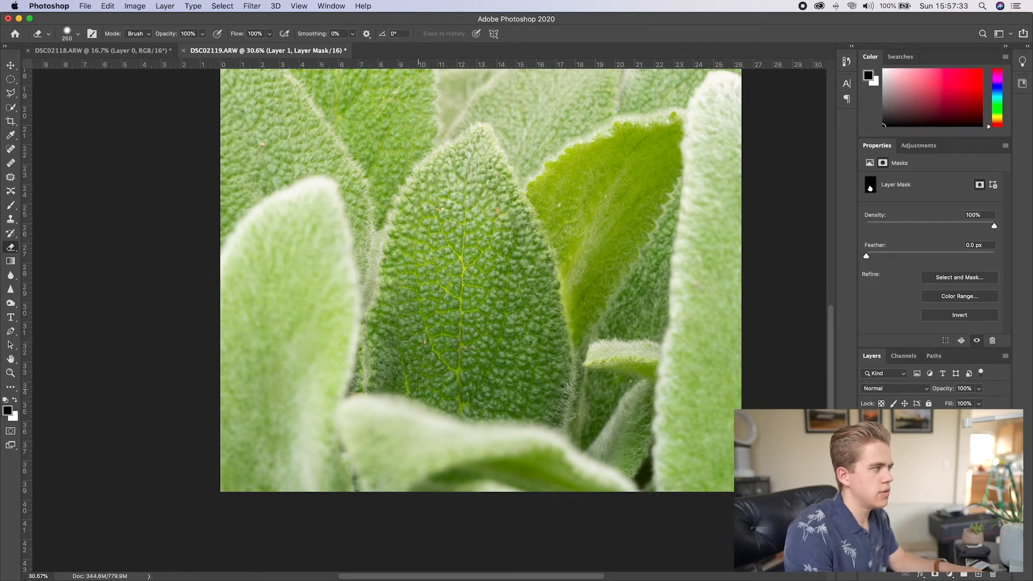
# Step: Set the eraser's hardness to 0% and its size to 1000 px
pyautogui.click(78, 33)
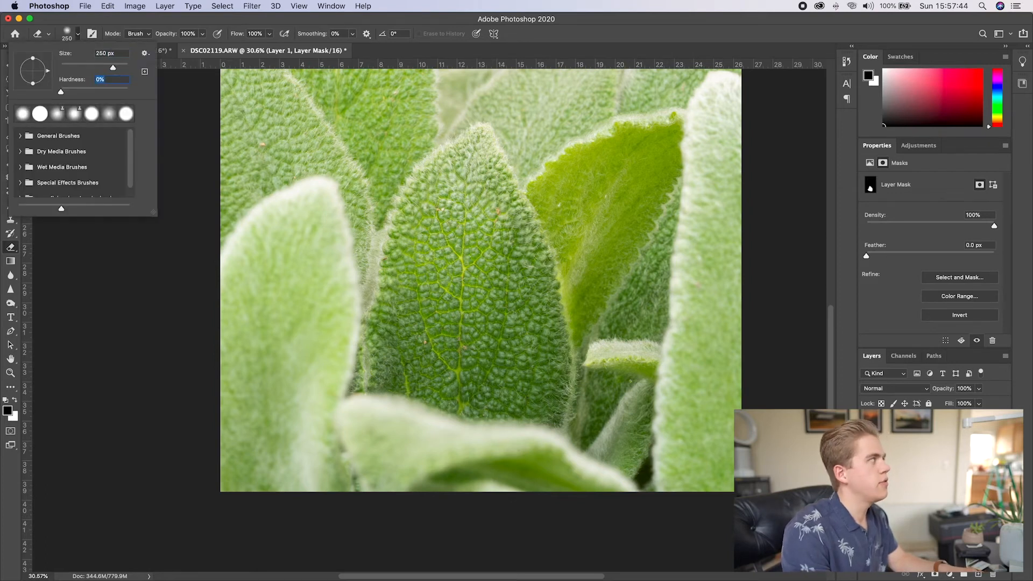
pyautogui.press('Return')
pyautogui.press(']')
pyautogui.press(']')
pyautogui.press(']')
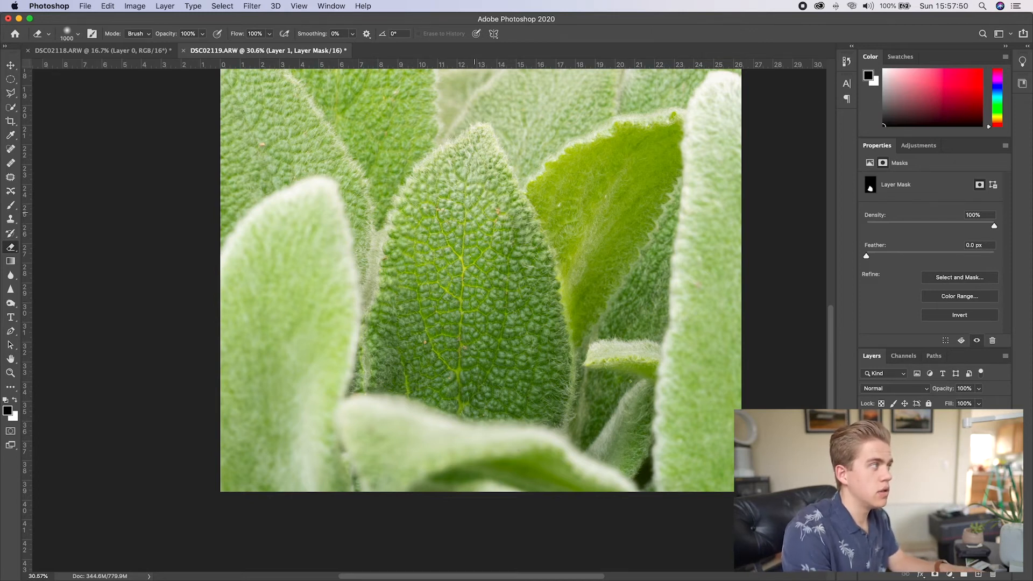
# Step: Undo the last eraser stroke on Layer 1's mask and switch the foreground colour to white
pyautogui.press('x')
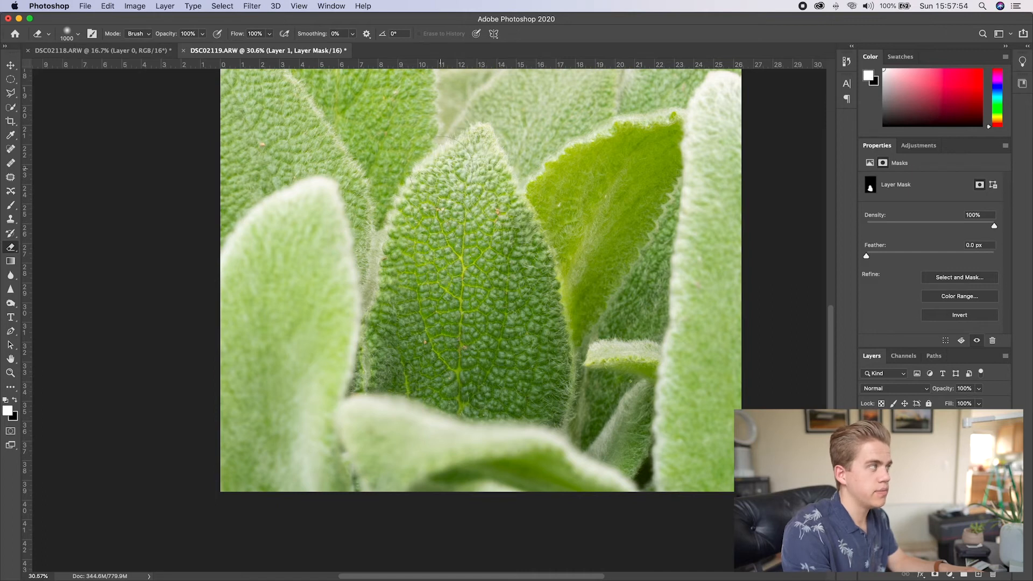
pyautogui.press('super+z')
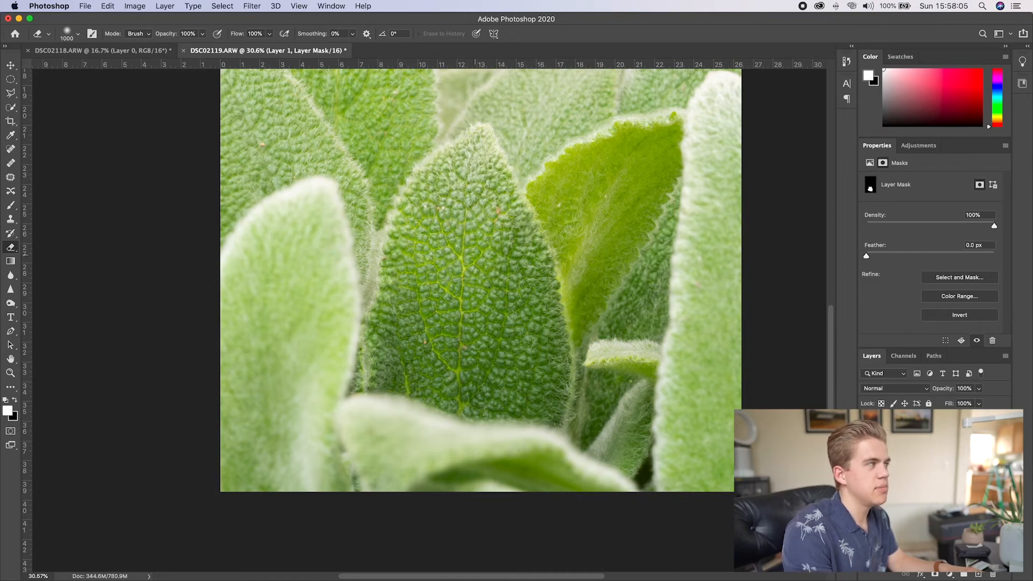
pyautogui.press('x')
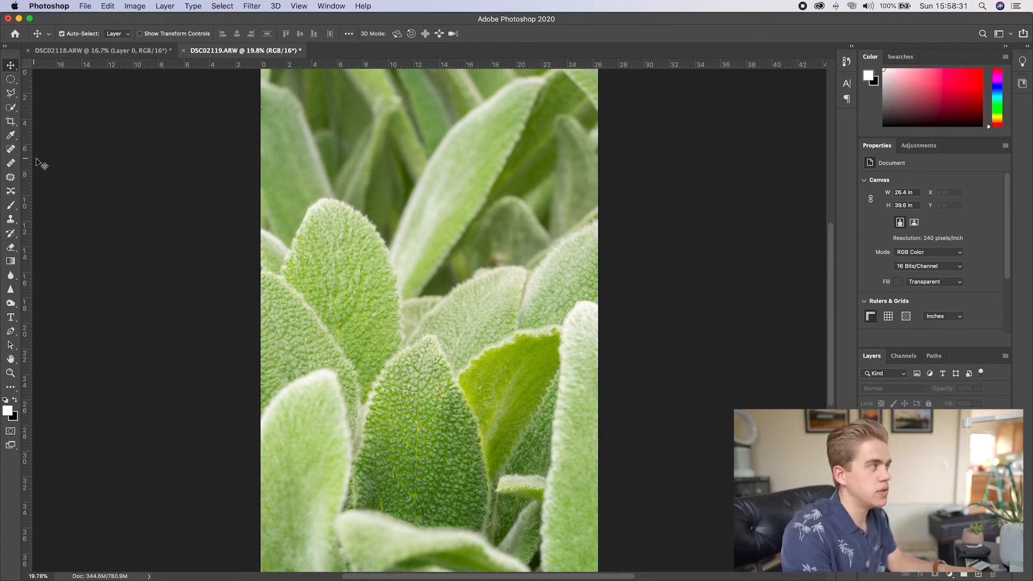
# Step: Set up the Spot Healing Brush at 70 px on Layer 0 for retouching the leaves
pyautogui.click(11, 148)
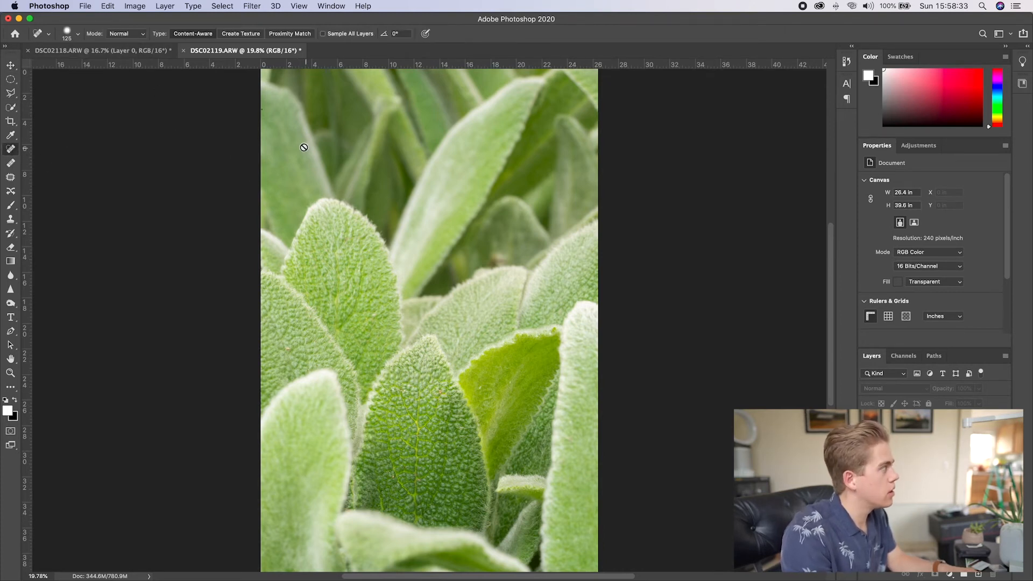
pyautogui.scroll(-4, 332, 160)
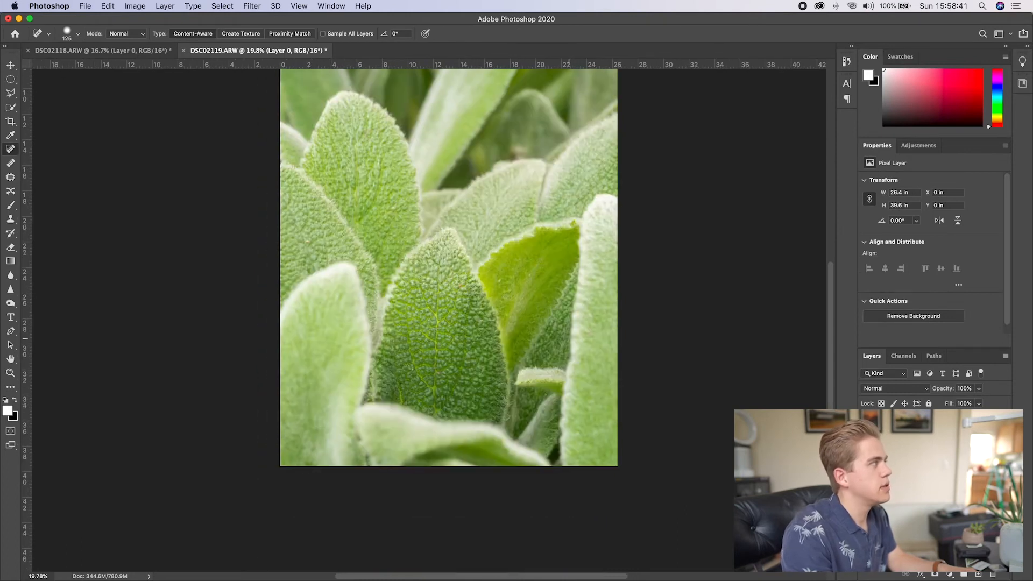
pyautogui.scroll(1, 503, 509)
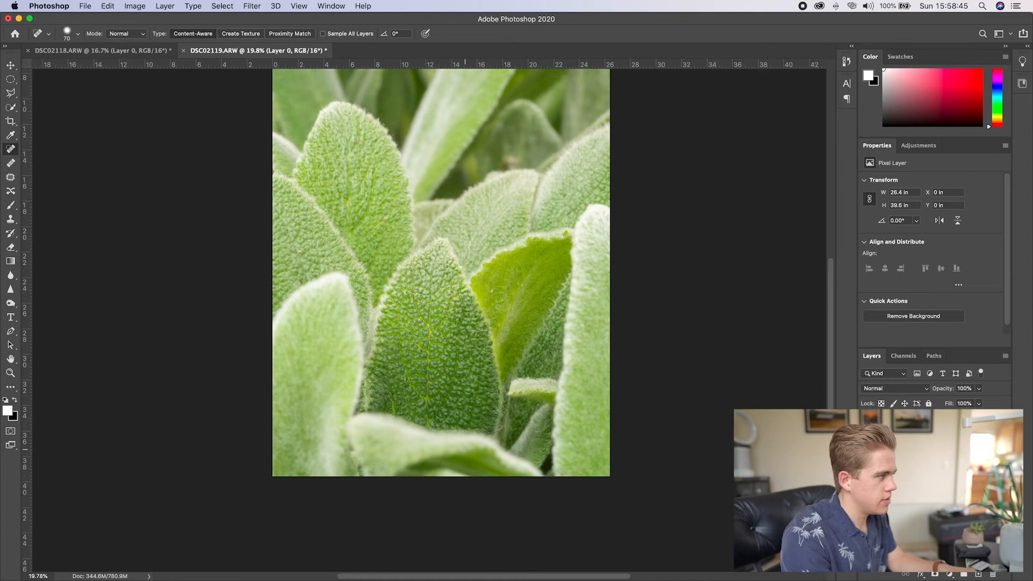
# Step: Crop the photo to a 4:5 ratio, trimming the bottom and right edges while keeping the centre leaf in frame
pyautogui.press('c')
pyautogui.click(101, 35)
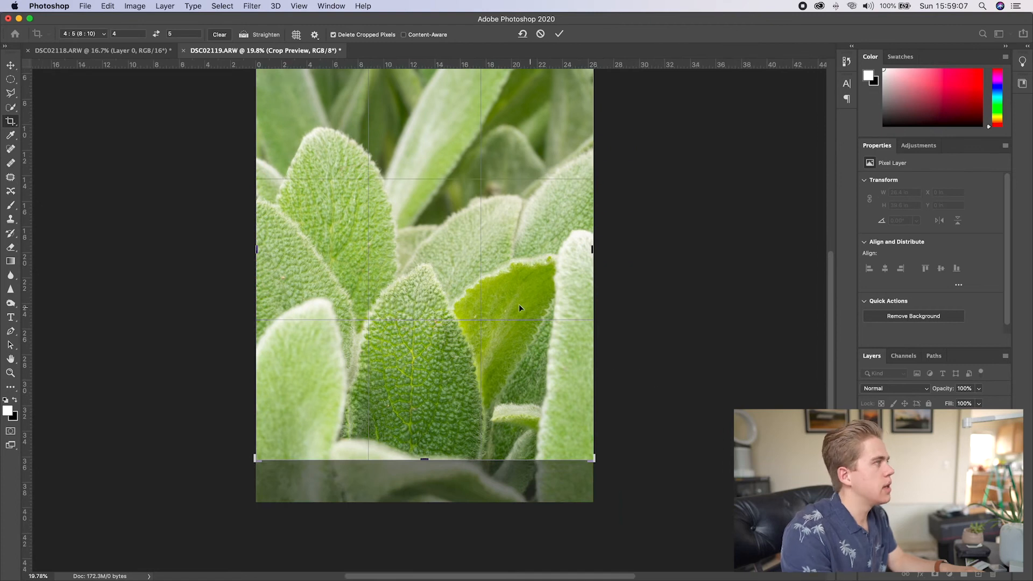
pyautogui.moveTo(436, 306); pyautogui.dragTo(436, 276)
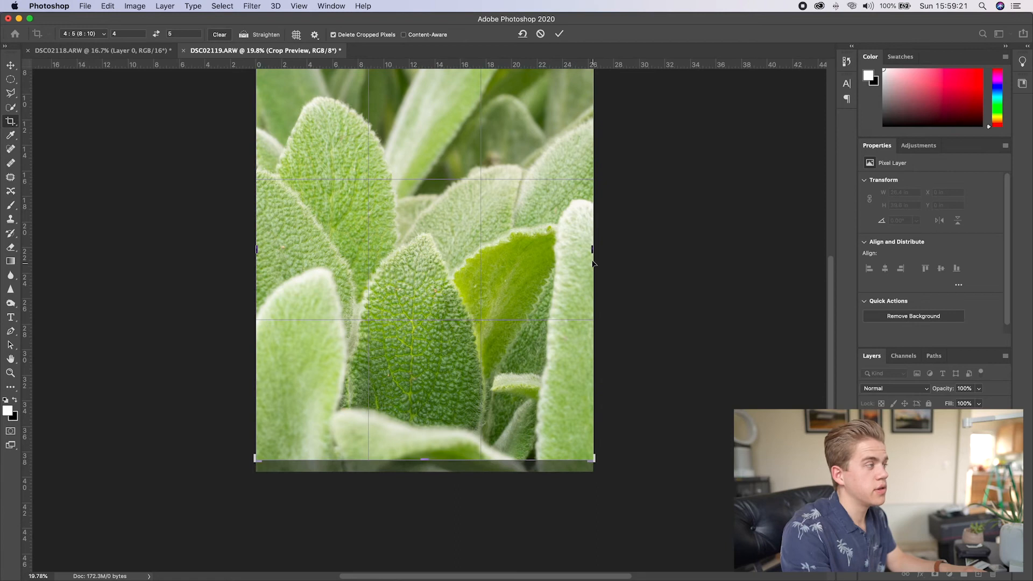
pyautogui.moveTo(590, 250); pyautogui.dragTo(581, 251)
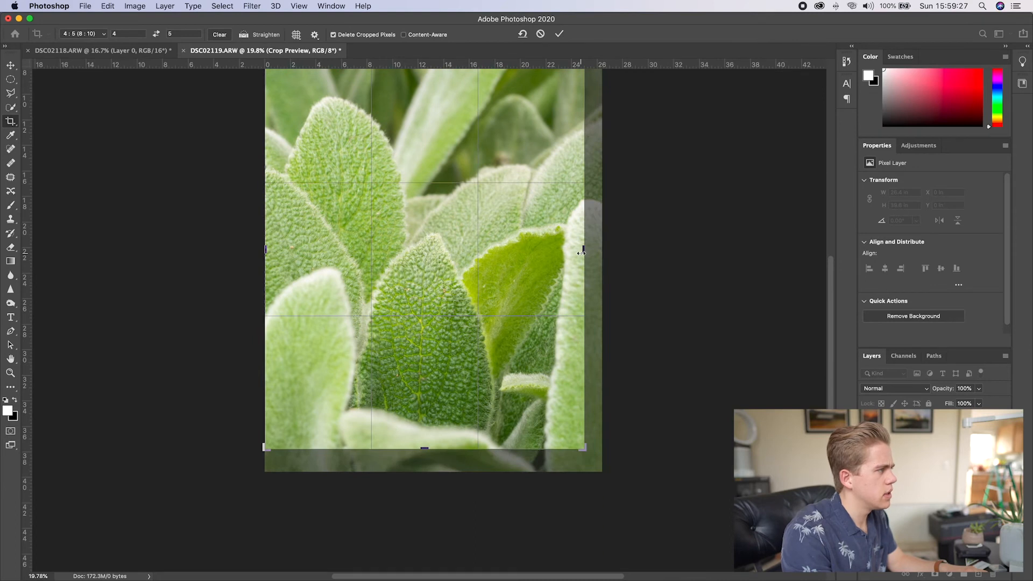
pyautogui.press('Return')
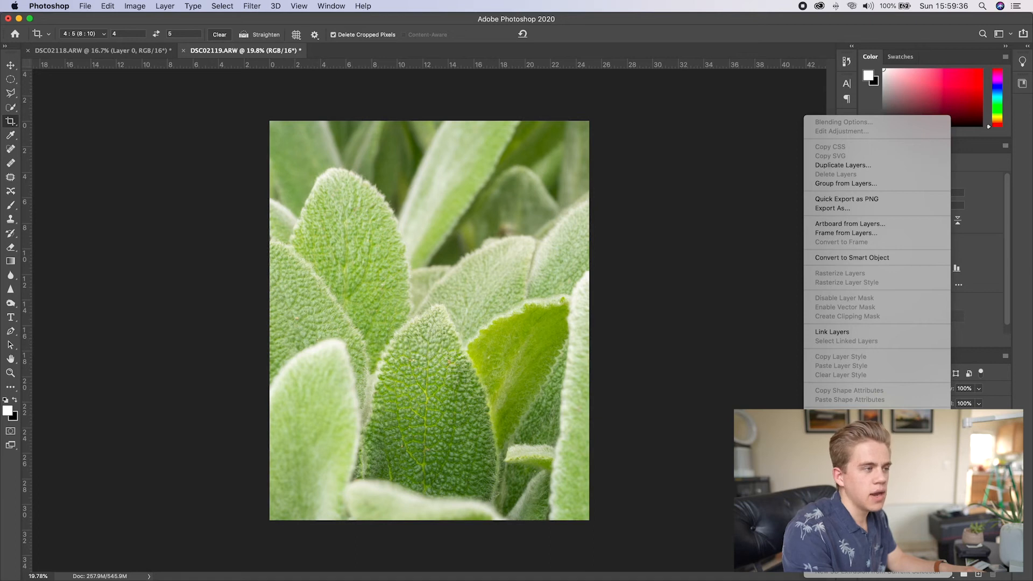
# Step: Merge the cropped document's photo layers into a single layer
pyautogui.click(833, 431)
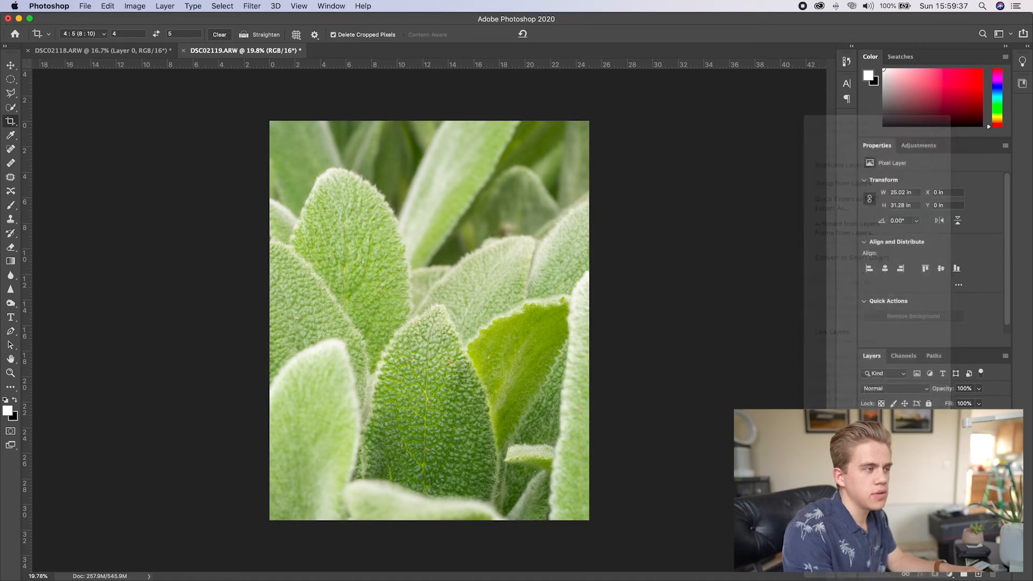
pyautogui.hotkey('ctrl', 'alt', 'shift', 'e')
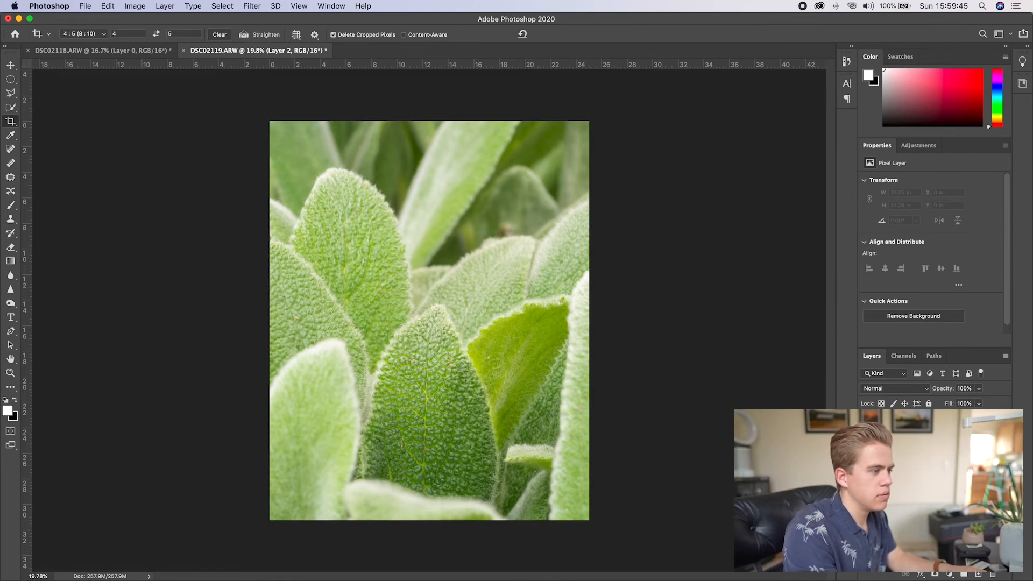
pyautogui.press('super+e')
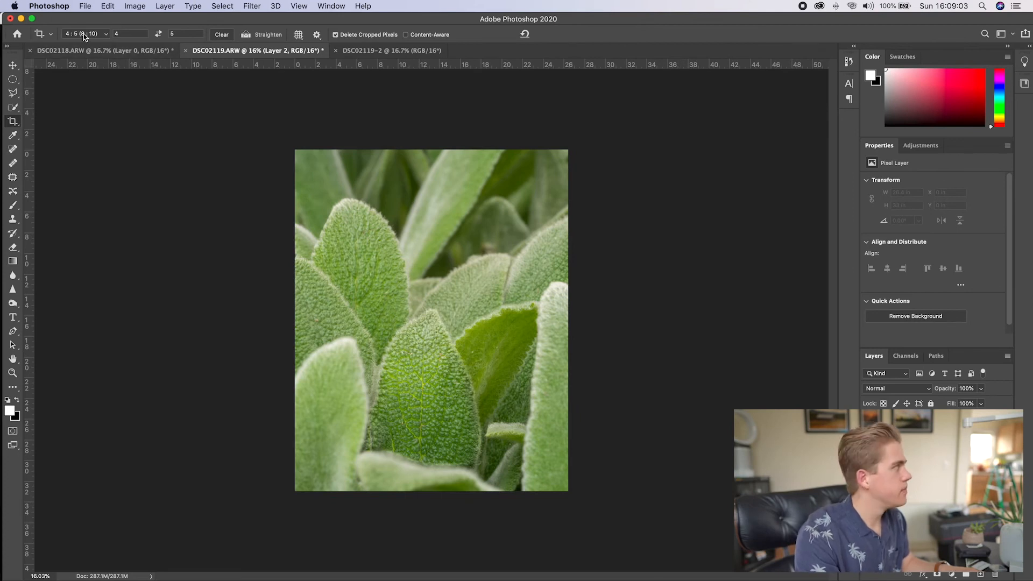
# Step: Extend the canvas to a 1:1 square of 36.7 by 36.7 in, centred around the leaf photo
pyautogui.click(86, 33)
pyautogui.click(85, 40)
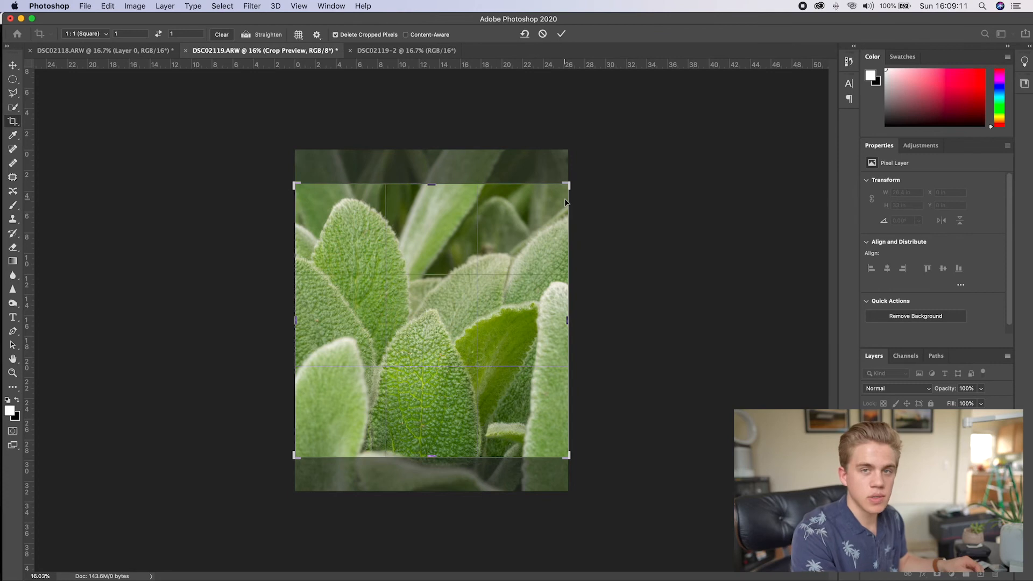
pyautogui.moveTo(568, 186); pyautogui.dragTo(638, 145)
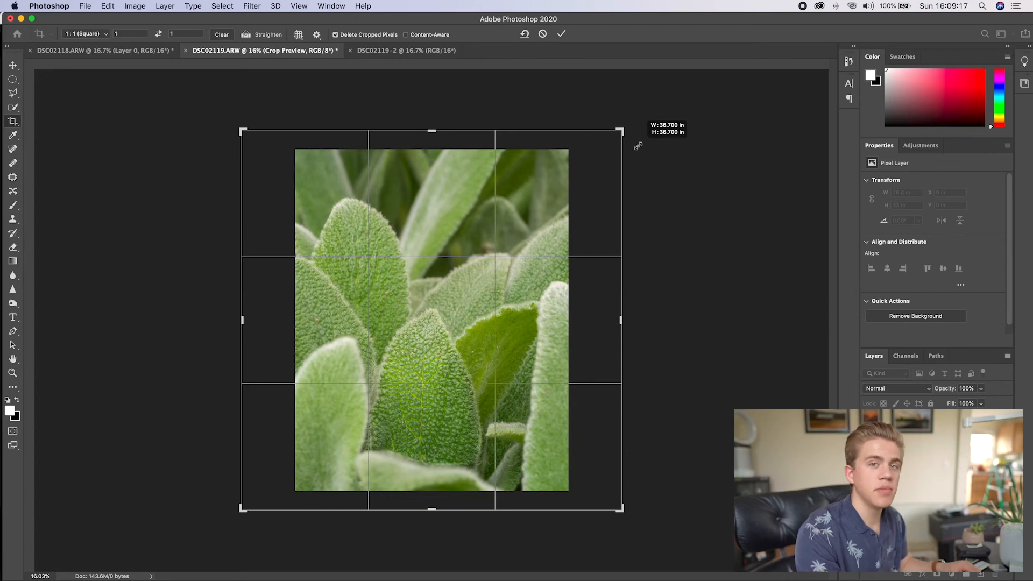
pyautogui.moveTo(638, 146); pyautogui.dragTo(638, 146)
pyautogui.press('Return')
# Step: Paint the empty canvas around the photo white with a 1600 px brush to form a border, then deselect the layer
pyautogui.press('b')
pyautogui.moveTo(260, 495)
pyautogui.mouseDown()
pyautogui.moveTo(682, 504)
pyautogui.moveTo(602, 485)
pyautogui.moveTo(613, 65)
pyautogui.moveTo(598, 120)
pyautogui.moveTo(395, 136)
pyautogui.moveTo(134, 132)
pyautogui.moveTo(274, 147)
pyautogui.moveTo(231, 492)
pyautogui.moveTo(265, 408)
pyautogui.moveTo(281, 303)
pyautogui.moveTo(281, 471)
pyautogui.mouseUp()
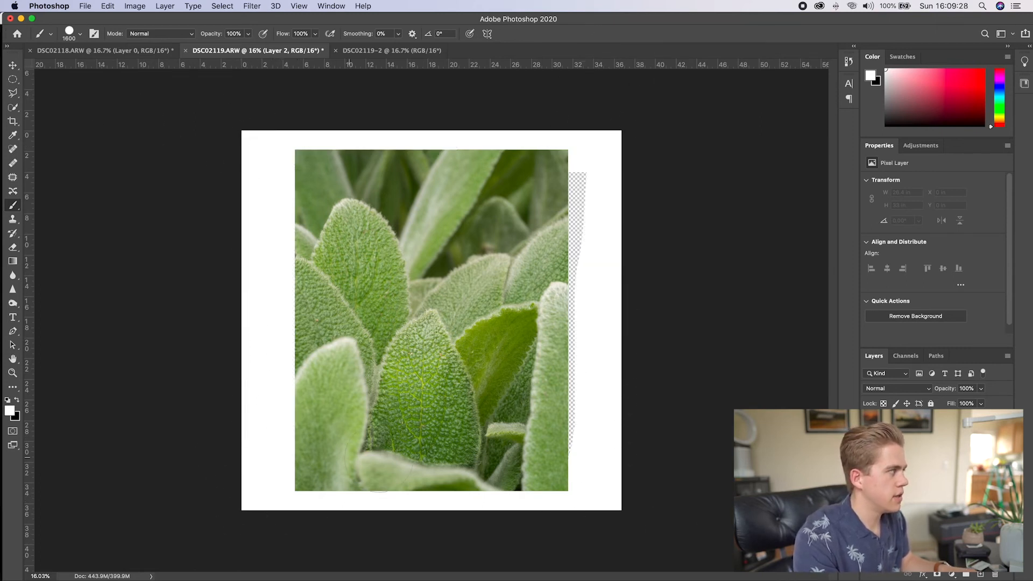
pyautogui.press('v')
pyautogui.click(803, 343)
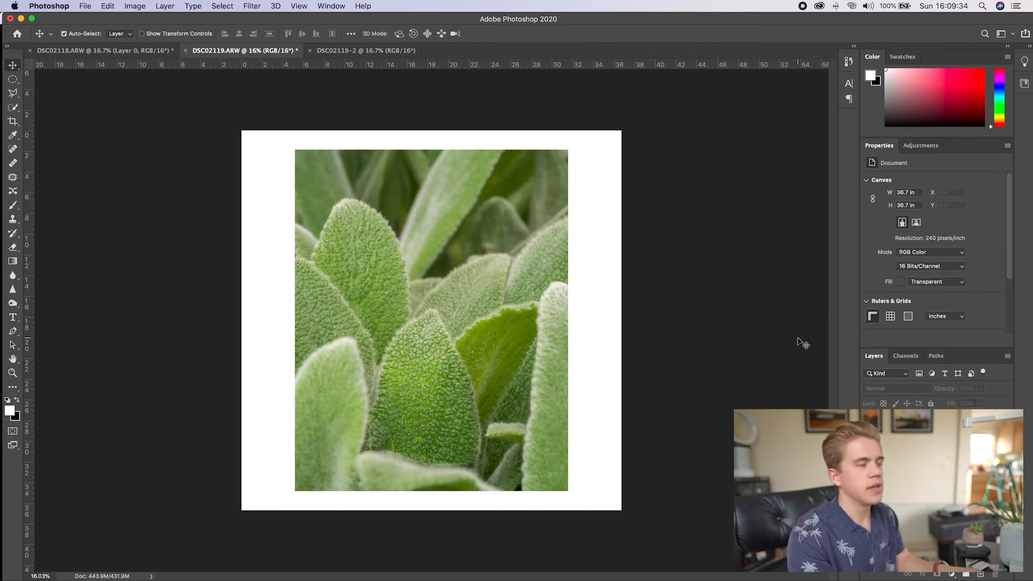